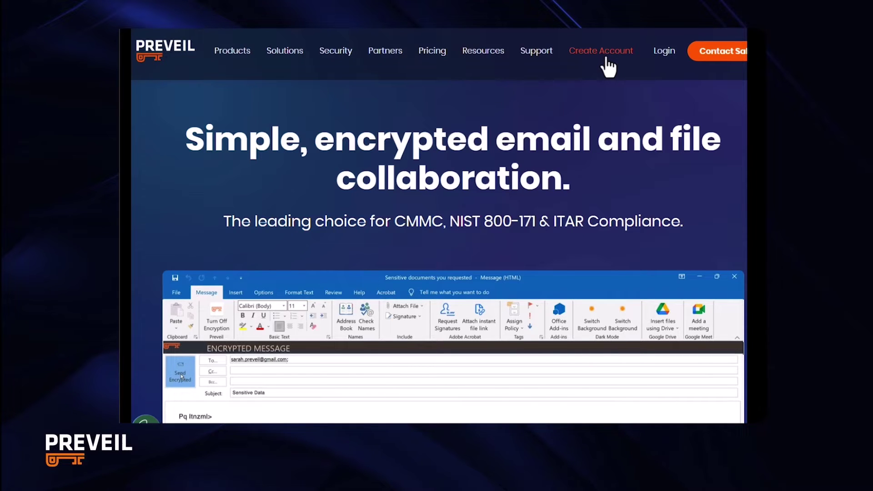
- Start a free PreVeil Express signup with your email address as user ID, ready for the code
click(606, 59)
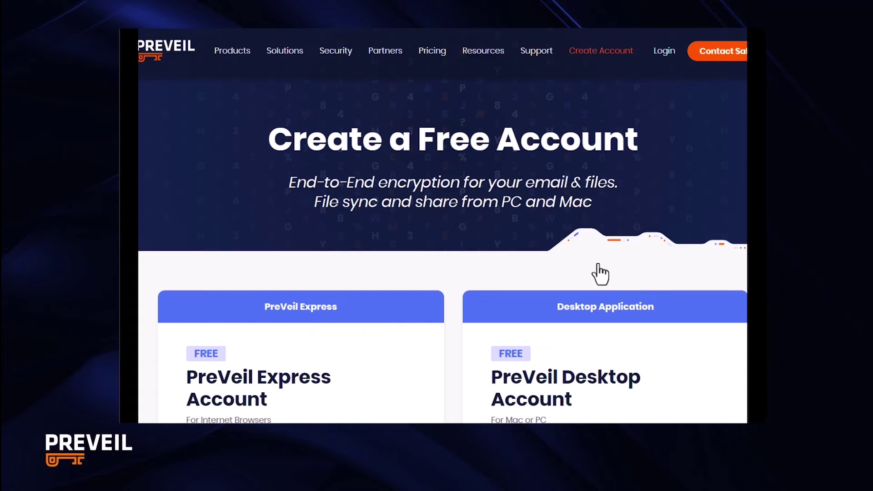
scroll(600, 273, down, 2)
scroll(606, 245, down, 2)
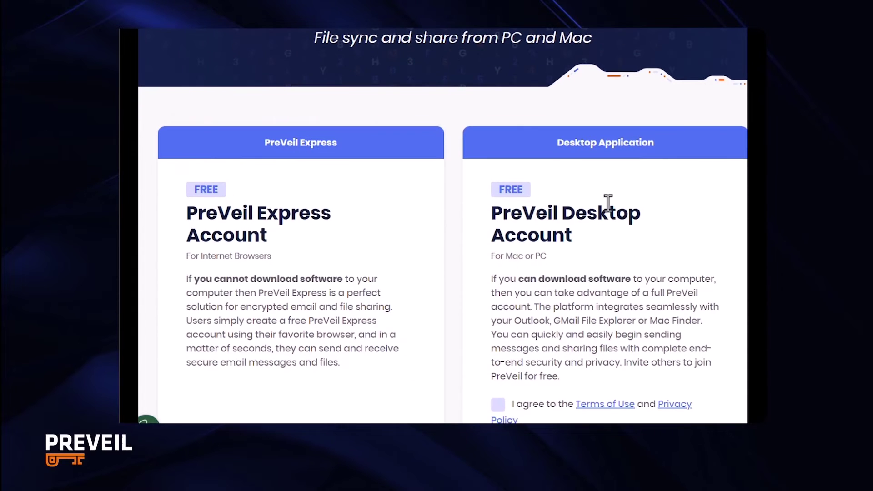
scroll(608, 202, down, 2)
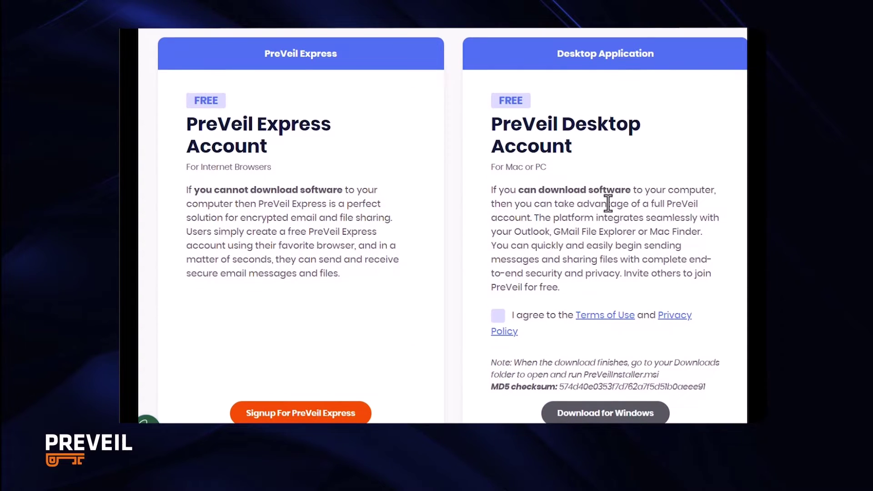
click(304, 415)
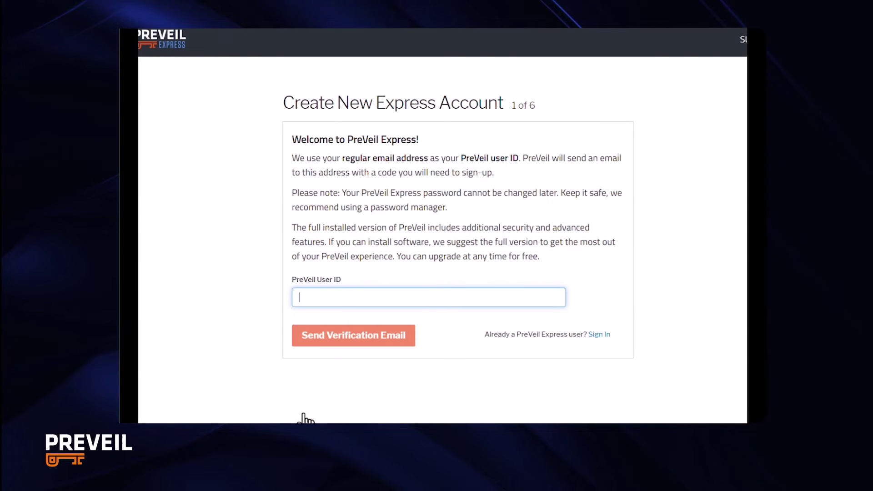
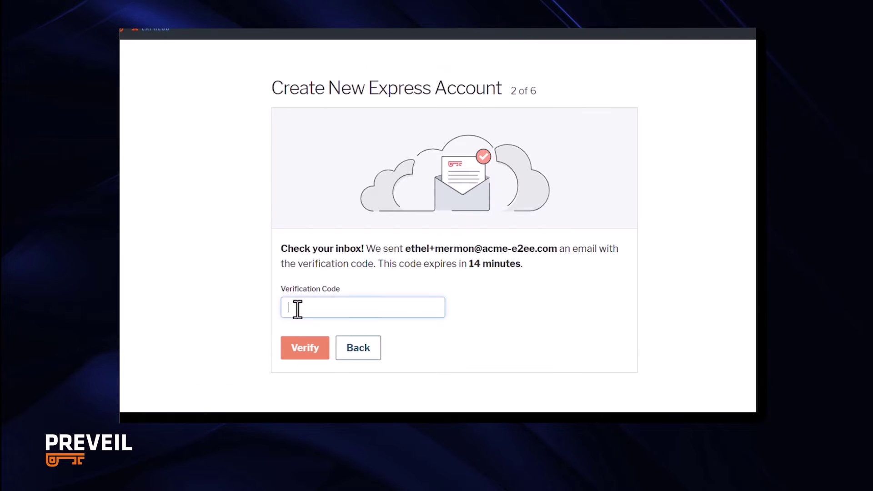
click(298, 309)
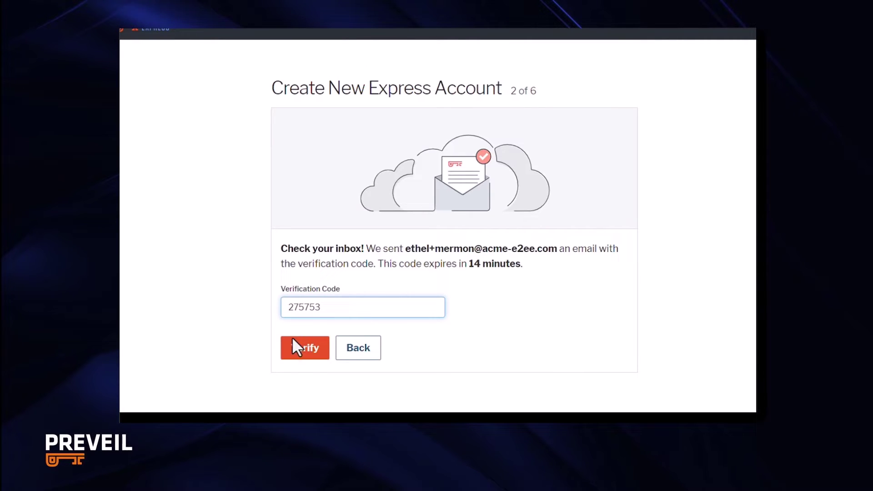
- Verify the emailed code, enter the user's first and last name, and accept the terms to create the account
click(307, 351)
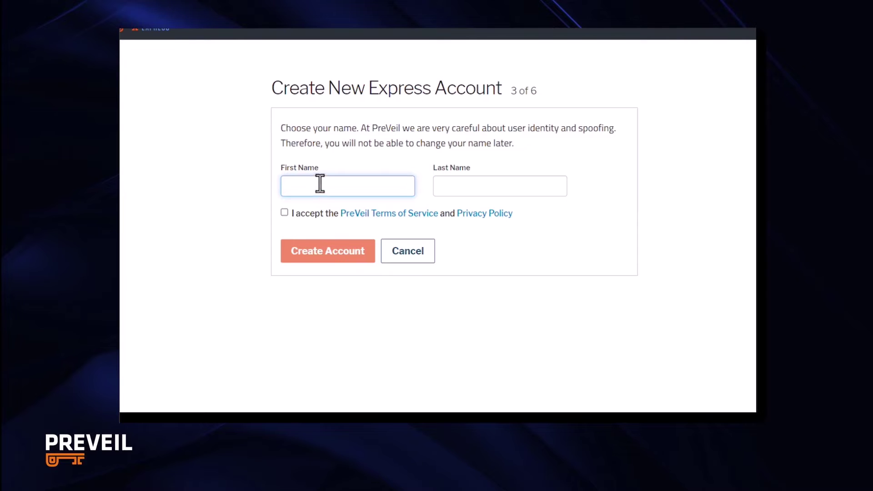
key(Tab)
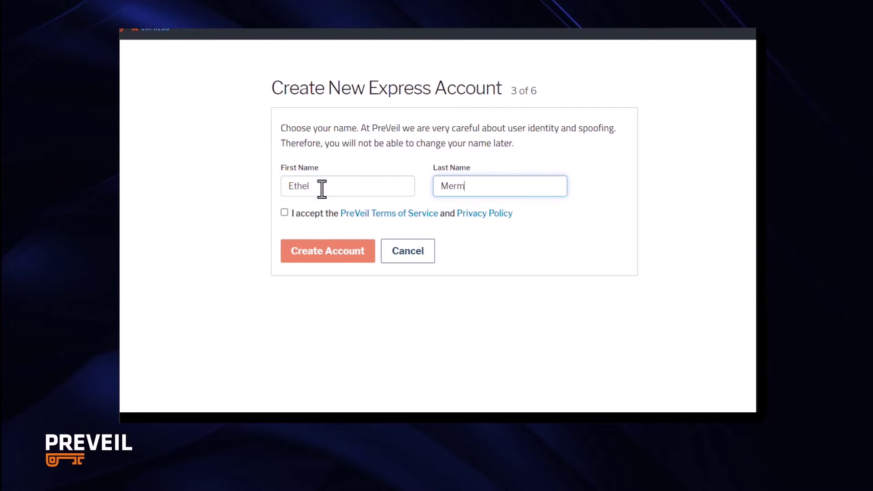
click(284, 212)
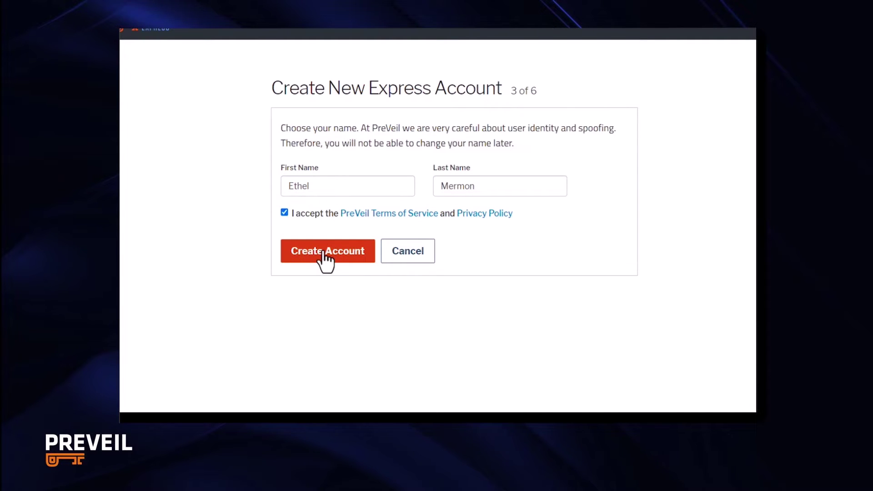
click(324, 257)
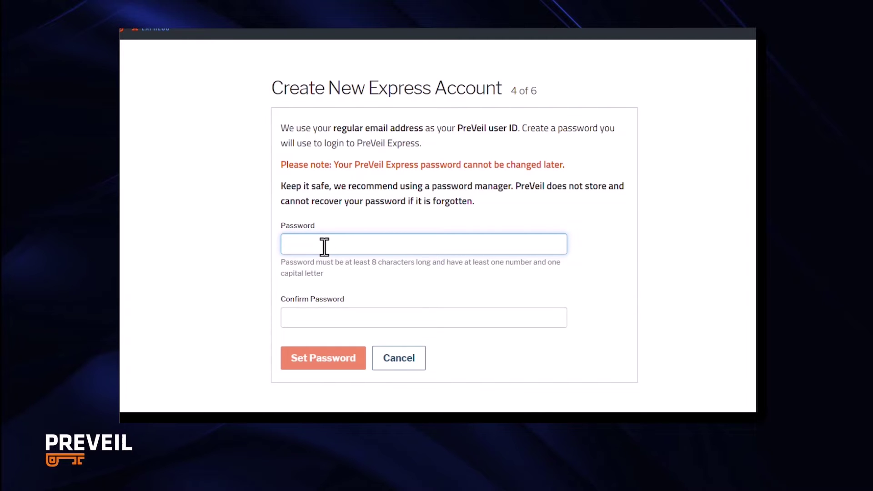
- Enter the new account password and move to its confirmation field
click(323, 245)
text(••••)
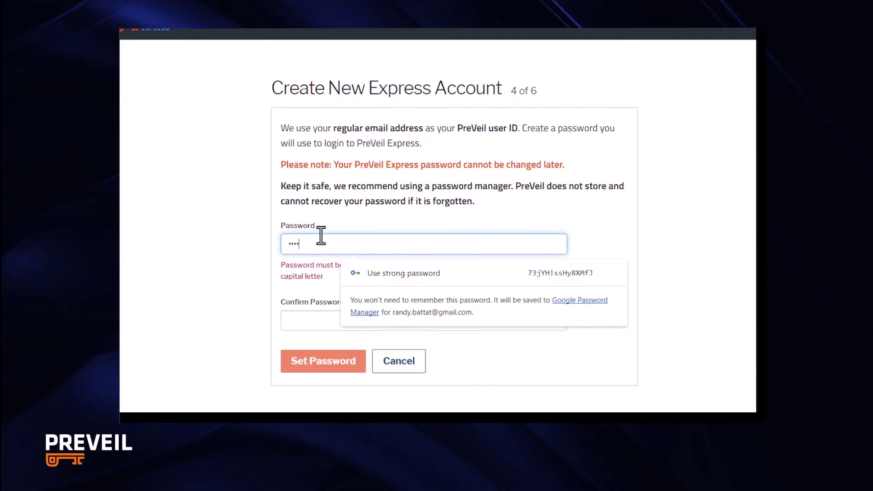
text(•••••••)
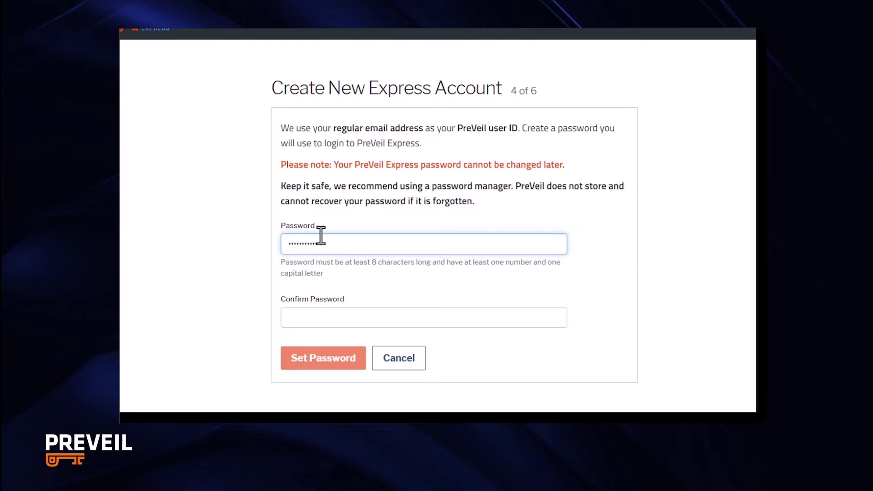
key(Tab)
text(•••••••••••)
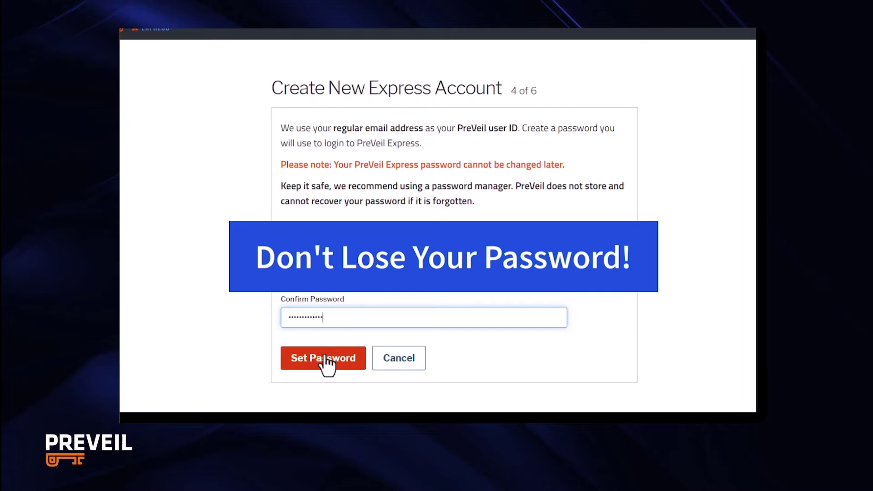
- Save the password, choose text-message verification, and confirm the SMS code sent to your mobile number
click(327, 359)
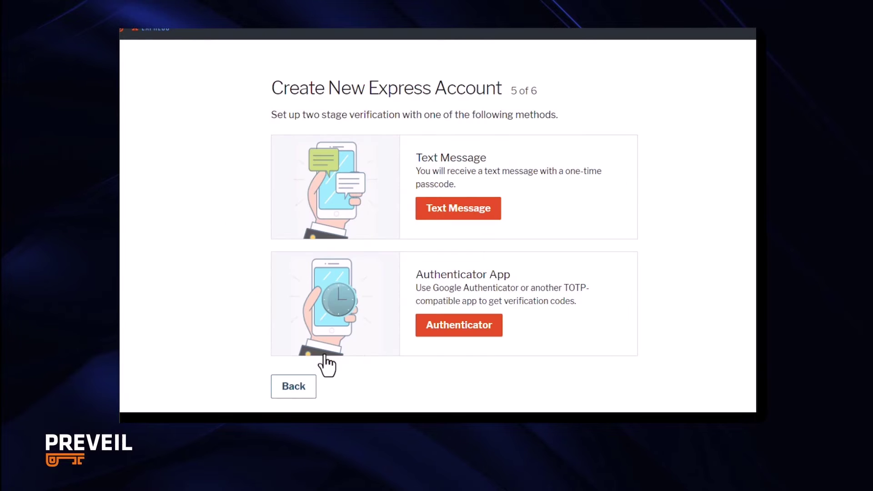
click(443, 214)
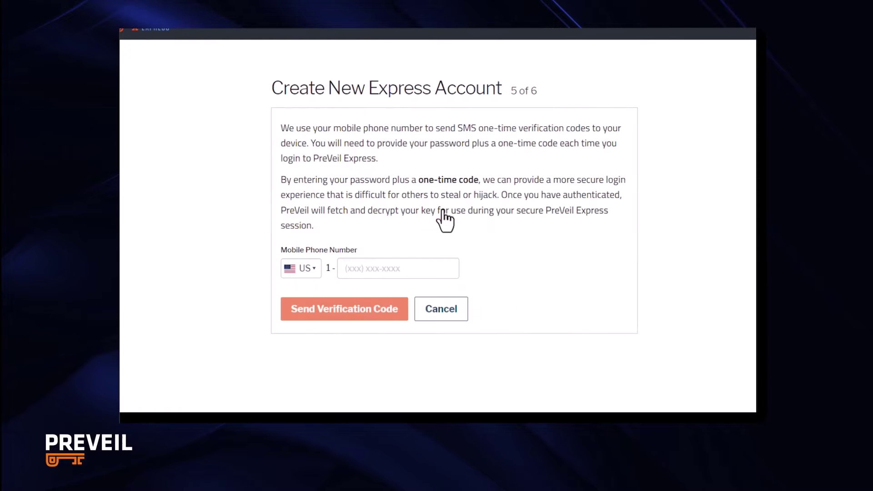
click(382, 273)
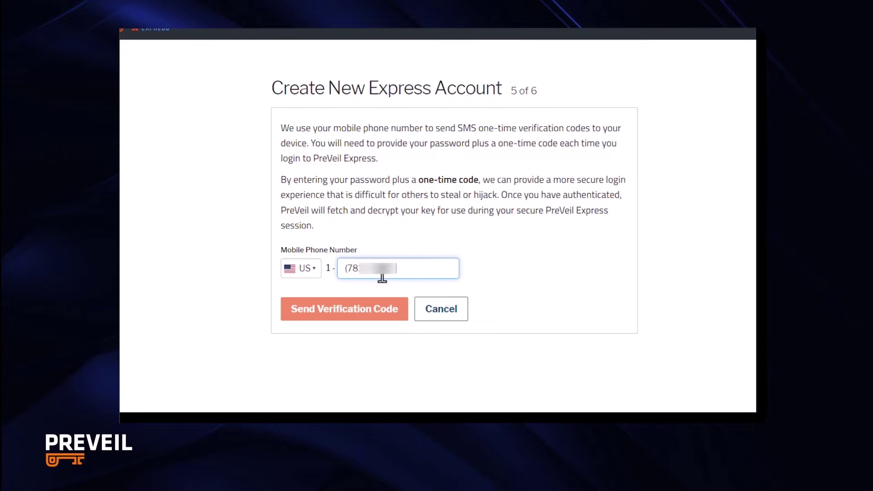
click(376, 308)
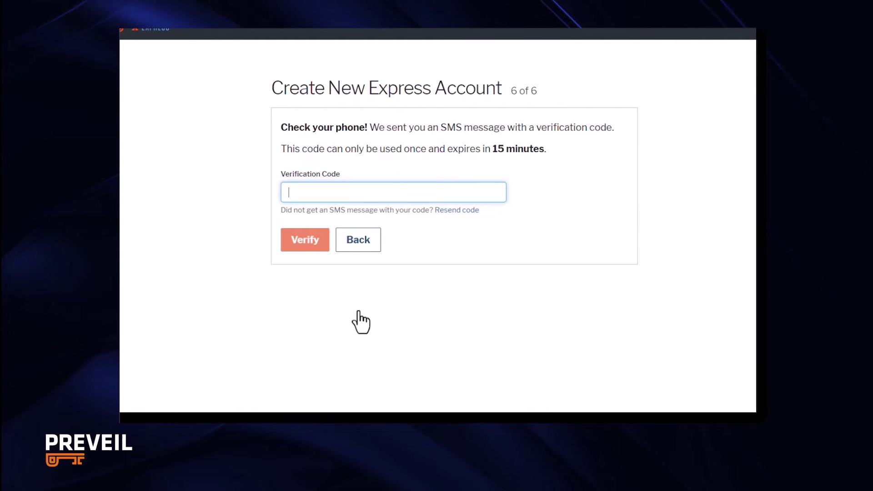
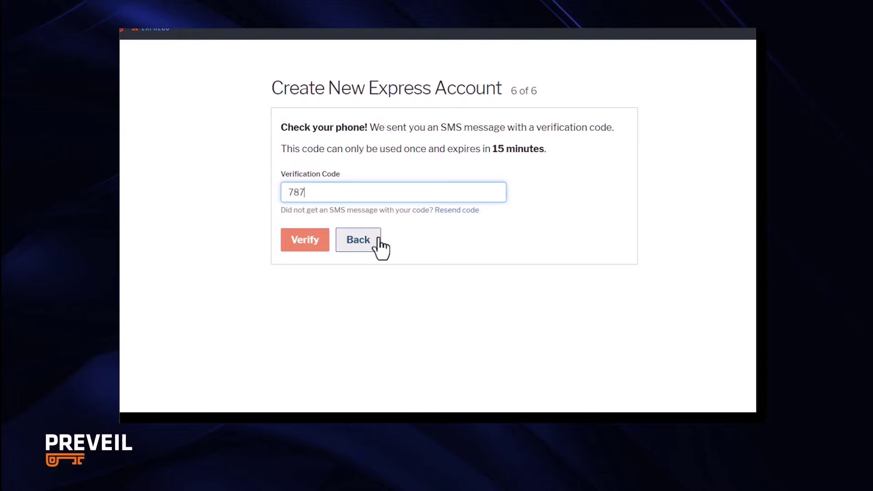
click(309, 248)
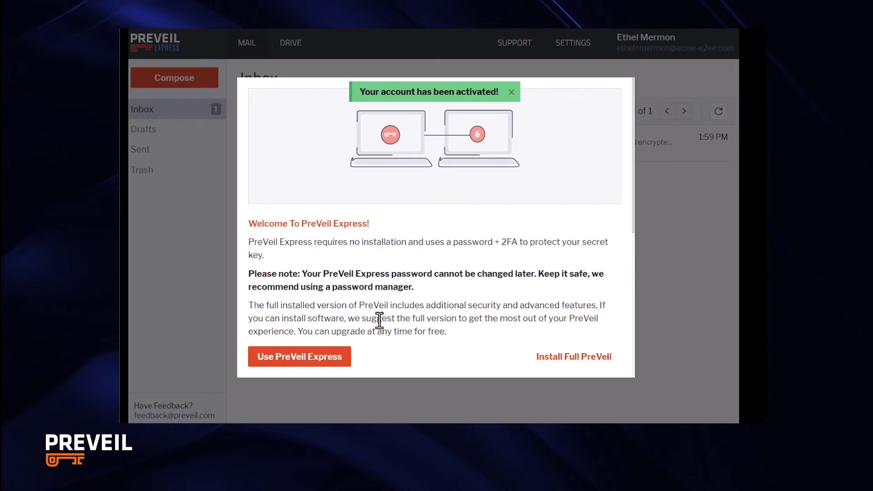
- Keep the browser version, then read and close the PreVeil welcome email
click(296, 359)
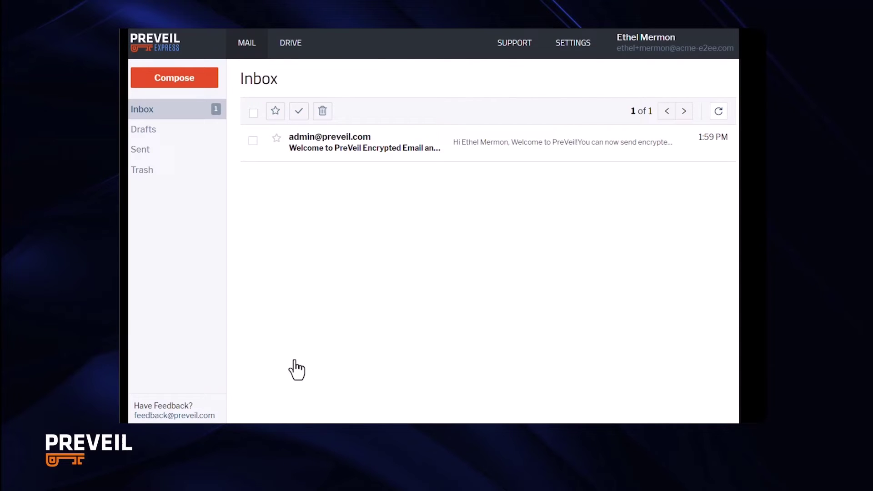
click(376, 154)
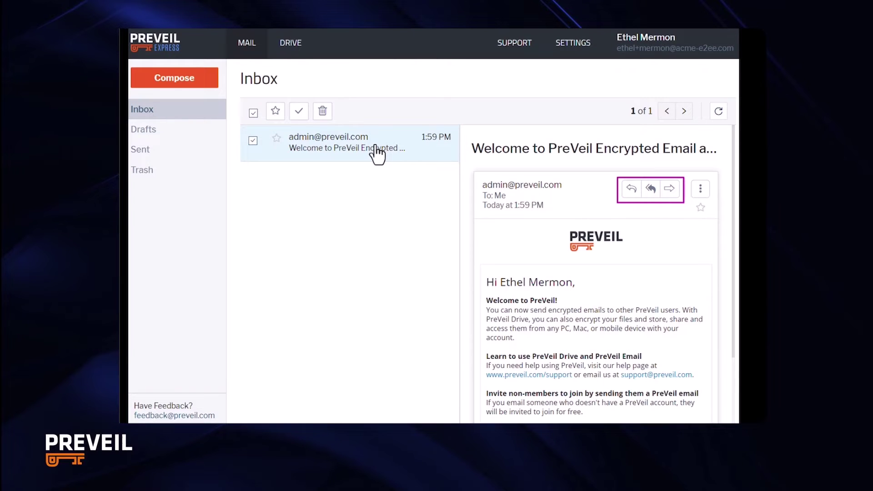
click(253, 142)
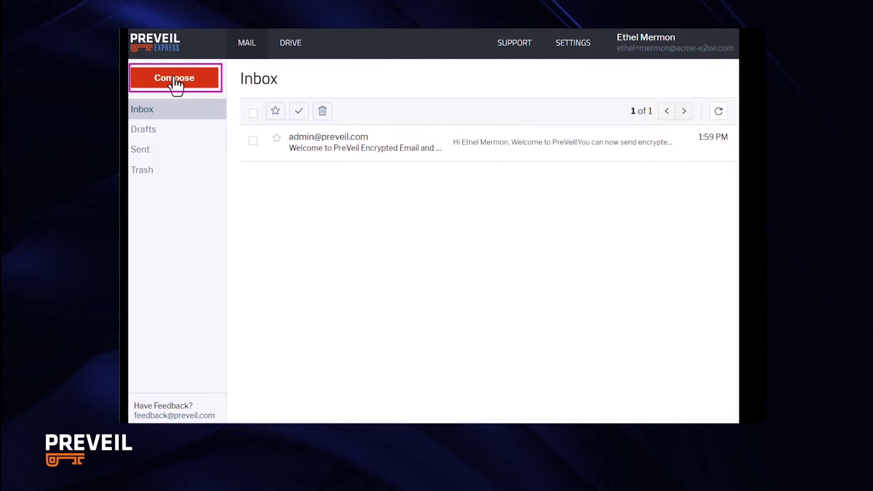
- Compose a new message to a colleague with the subject 'I'm Using PreVeil Now'
click(173, 78)
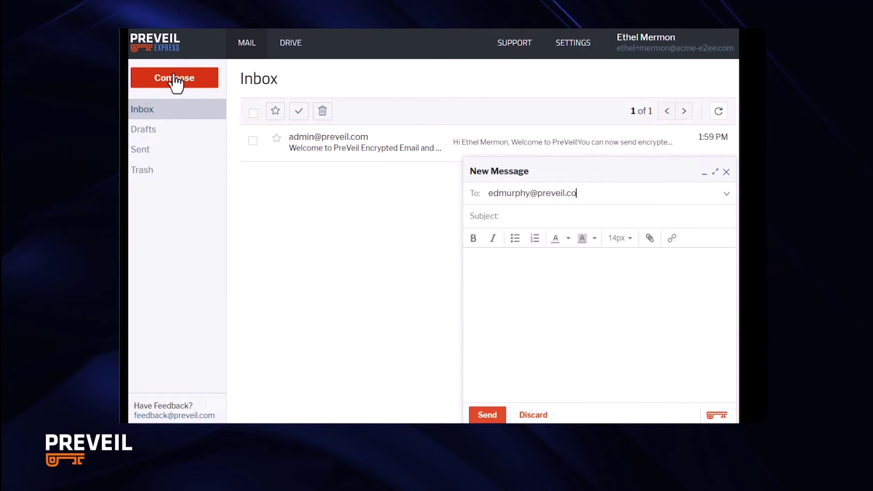
key(Tab)
text(I'm Using PreVeil Now)
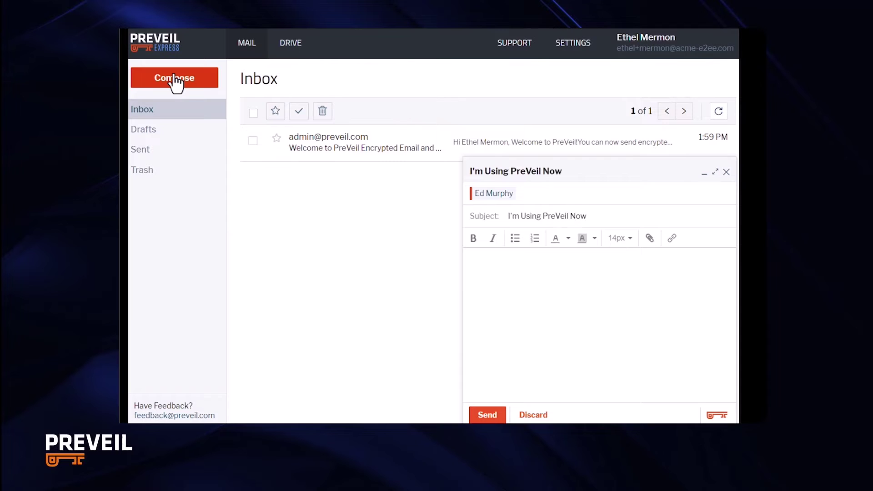
- Upload the desktop PDF 'The Exxon Valdez of cybers…' into My PreVeil in the Drive
click(289, 46)
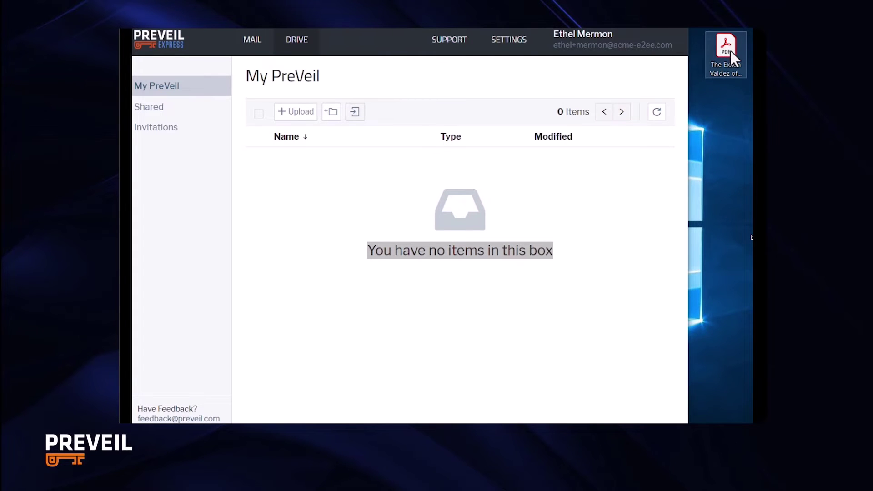
drag(730, 49, 552, 191)
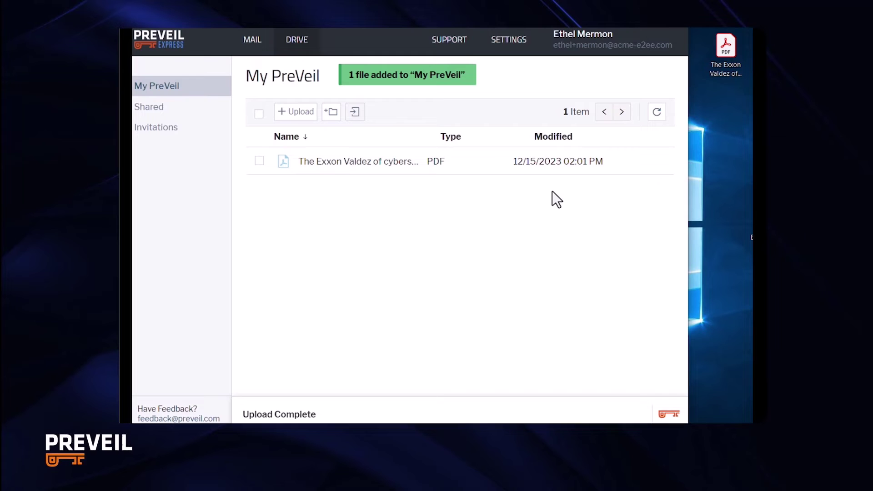
- Create 'Personal Folder' in My PreVeil and select the Exxon Valdez PDF to view its details
click(330, 112)
text(Personal Fo)
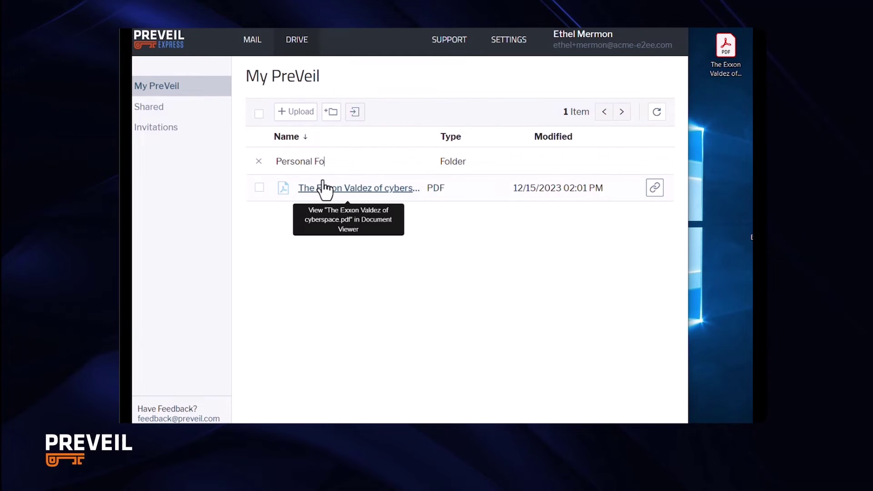
text(lder)
key(Return)
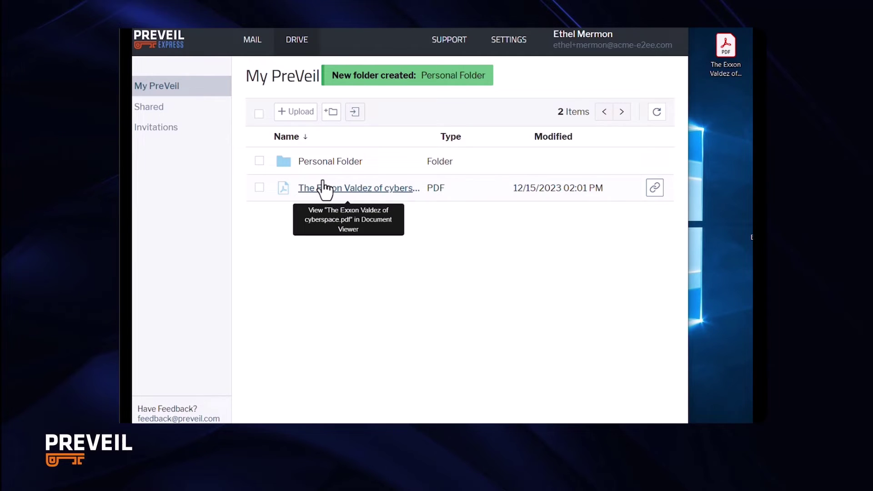
click(259, 188)
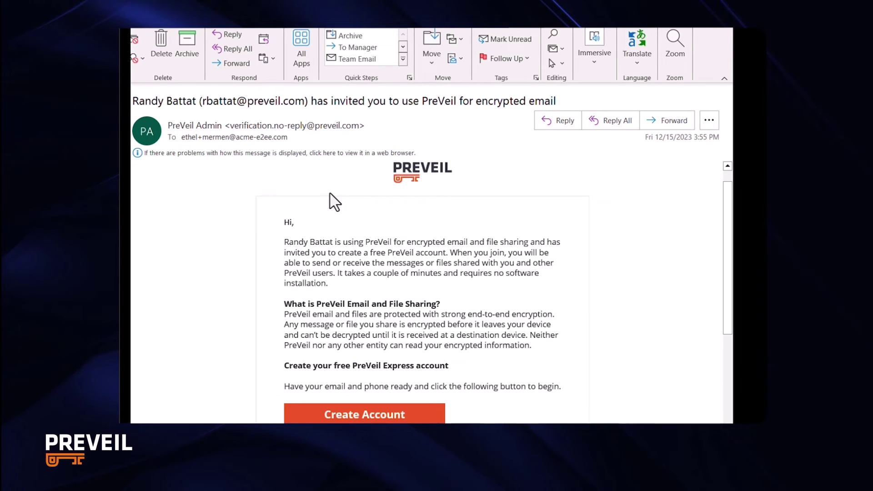
- Use the Create Account button in the Outlook invitation email to reach the PreVeil website
click(337, 416)
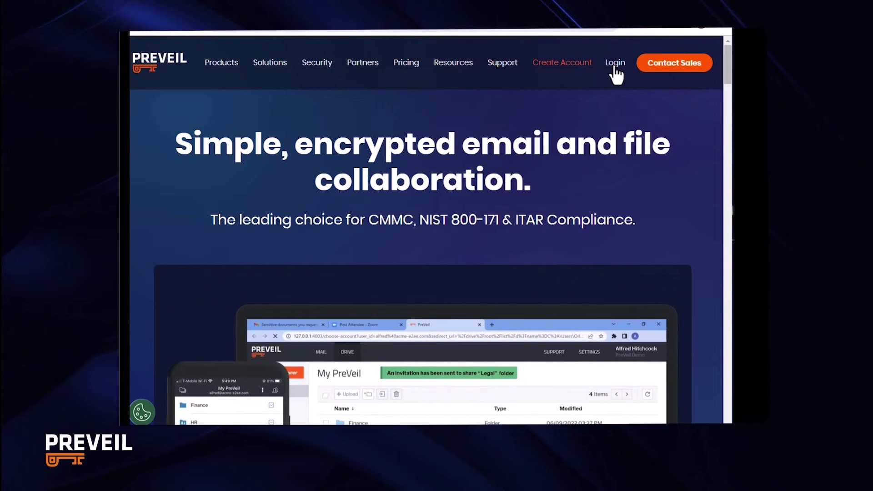
- Log in to PreVeil with the account's email address and password
click(614, 69)
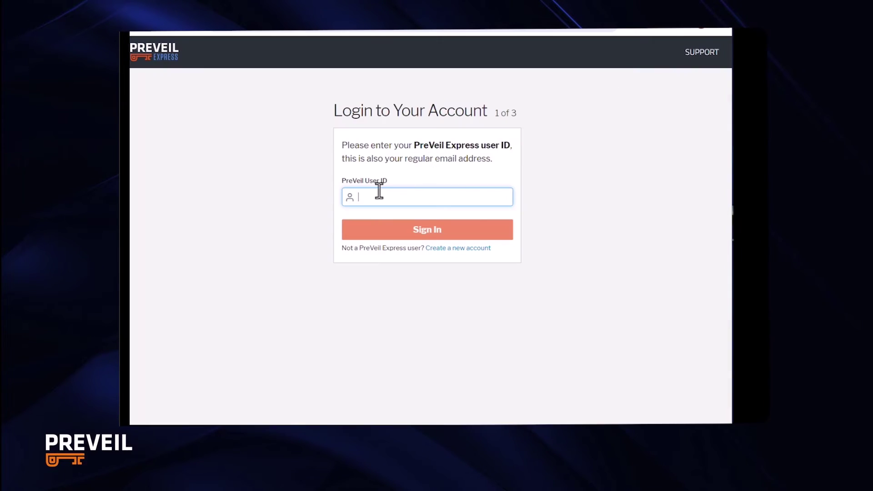
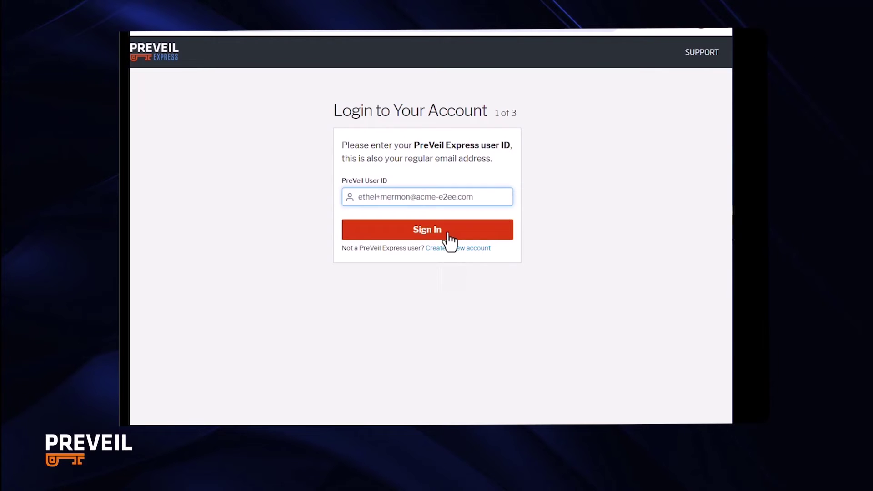
click(446, 234)
text(*********)
click(378, 232)
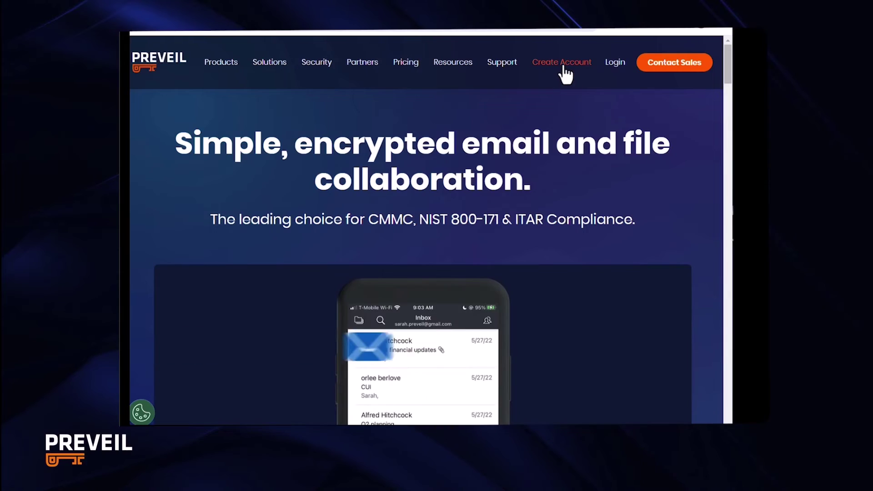
- Open the desktop account signup and agree to the terms of use and privacy policy
click(564, 67)
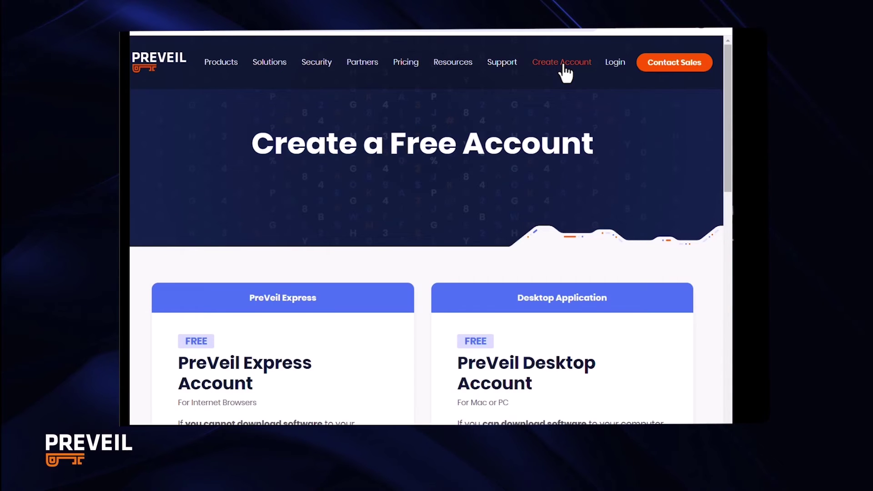
scroll(595, 200, down, 2)
scroll(593, 187, down, 5)
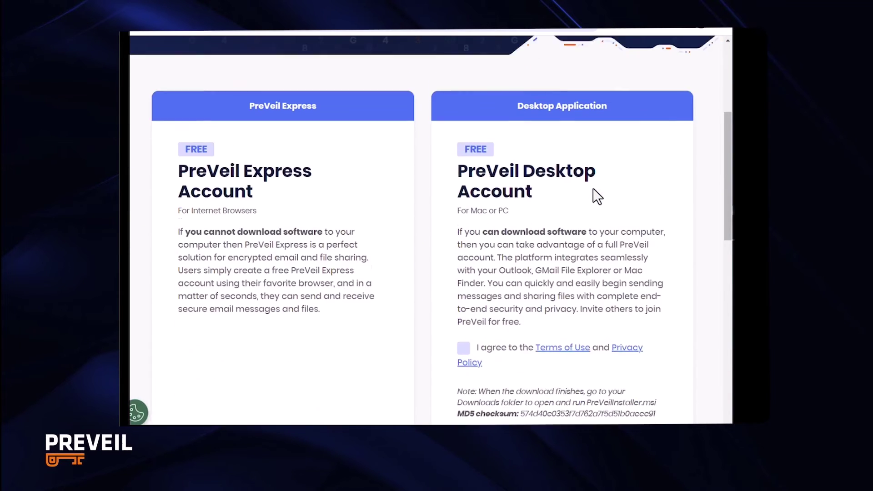
click(463, 289)
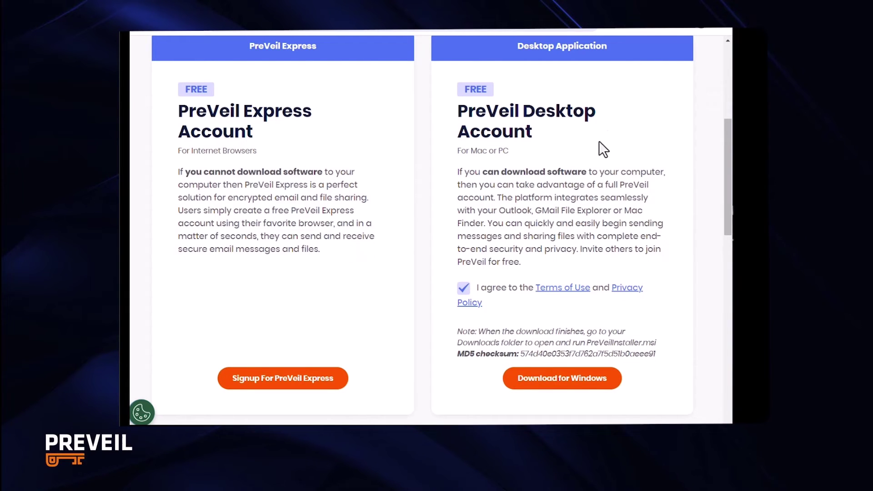
- Run PreVeilInstaller.msi from Chrome's downloads, accept the license, and install PreVeil
click(665, 28)
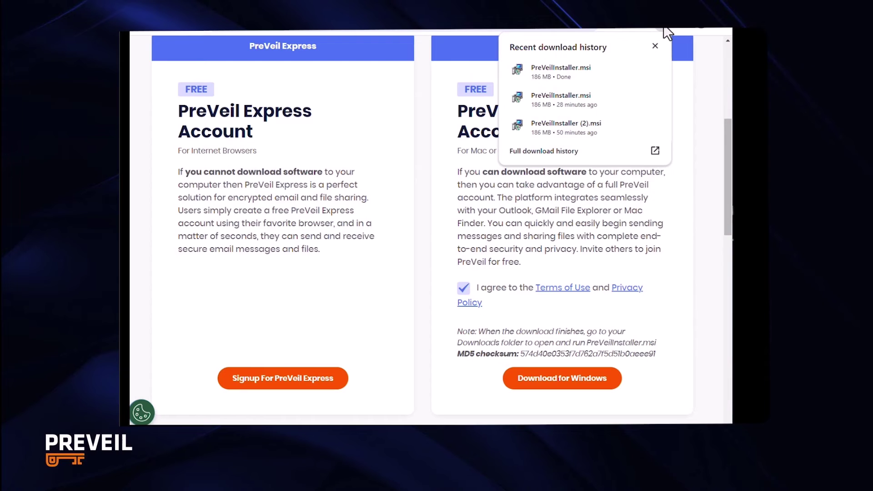
click(574, 67)
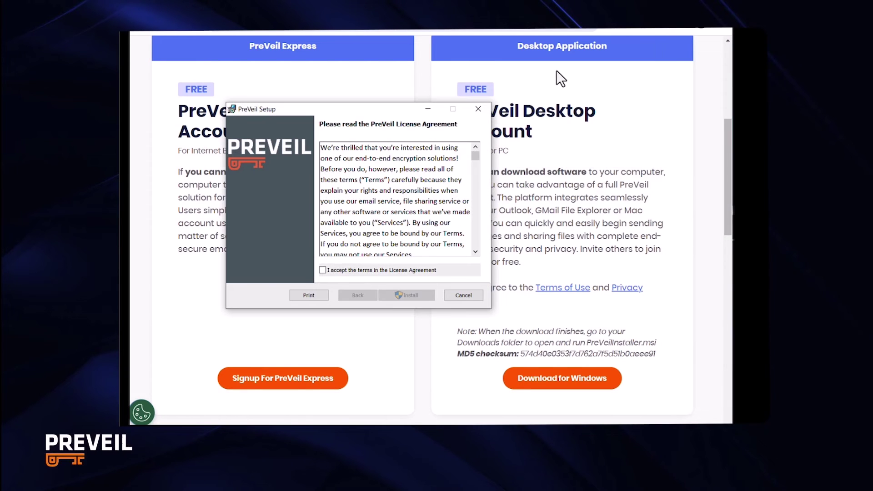
click(322, 270)
click(414, 295)
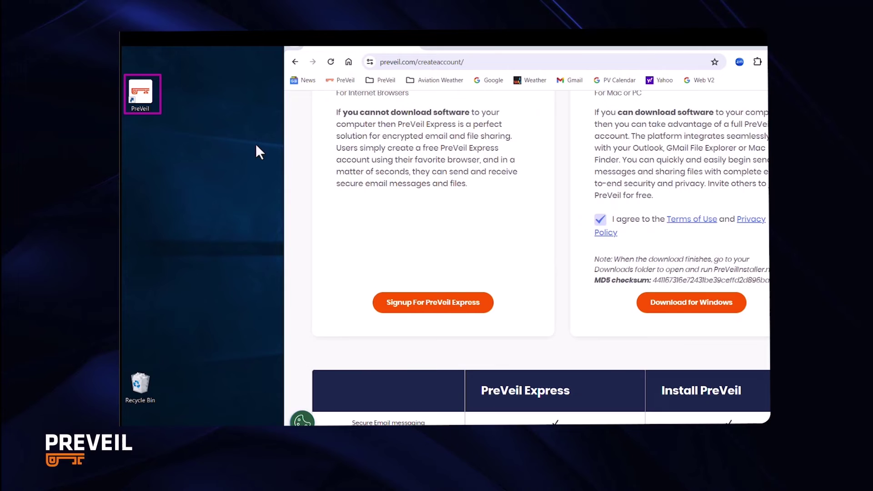
- Launch the PreVeil desktop app and verify a new account's email address with the emailed code
double_click(140, 96)
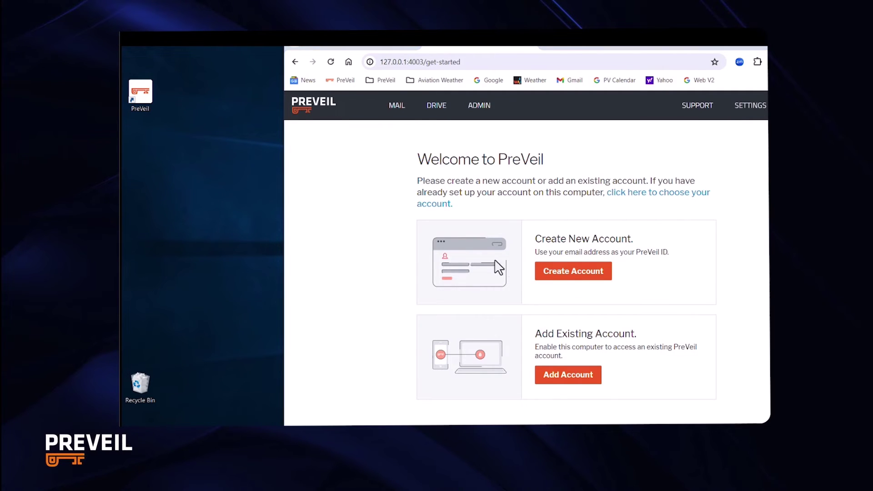
click(572, 272)
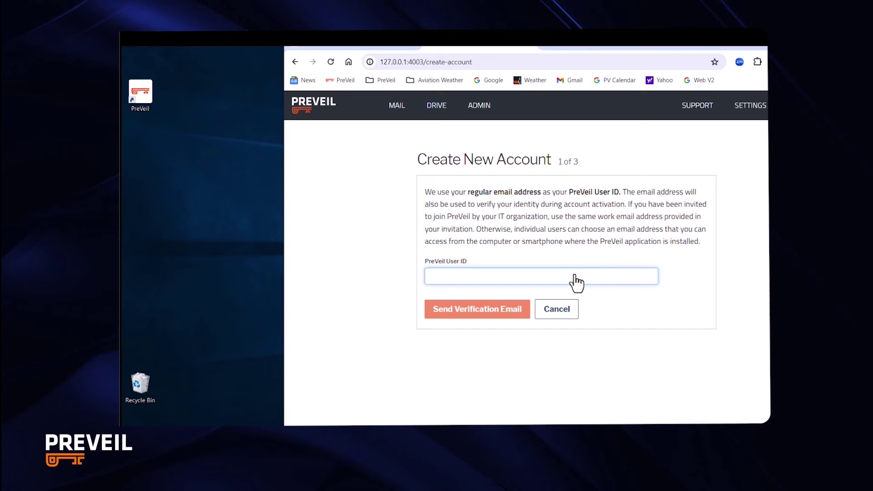
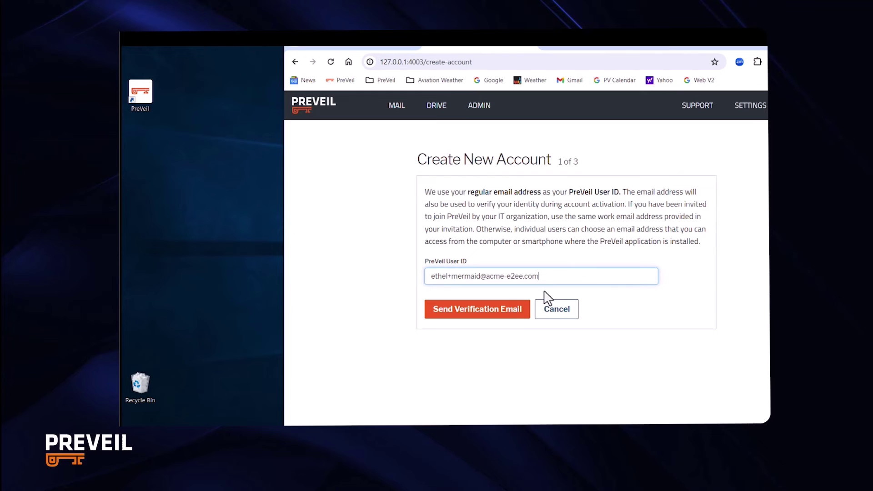
click(514, 311)
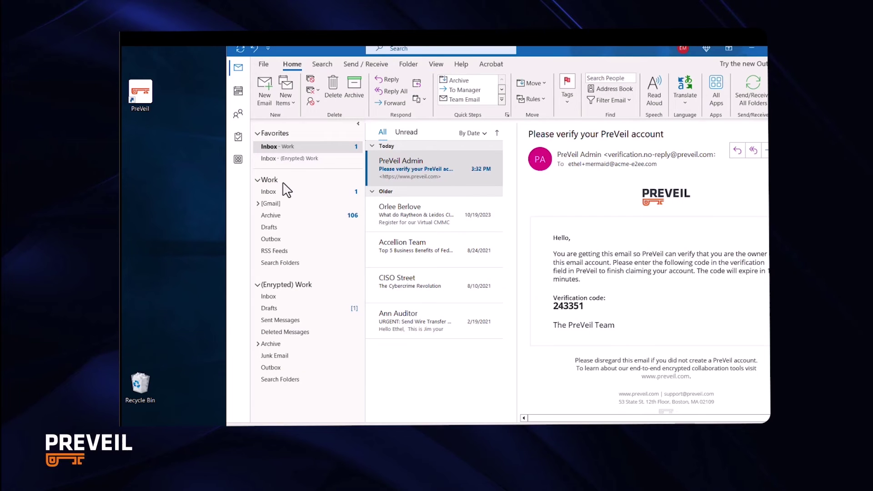
click(438, 337)
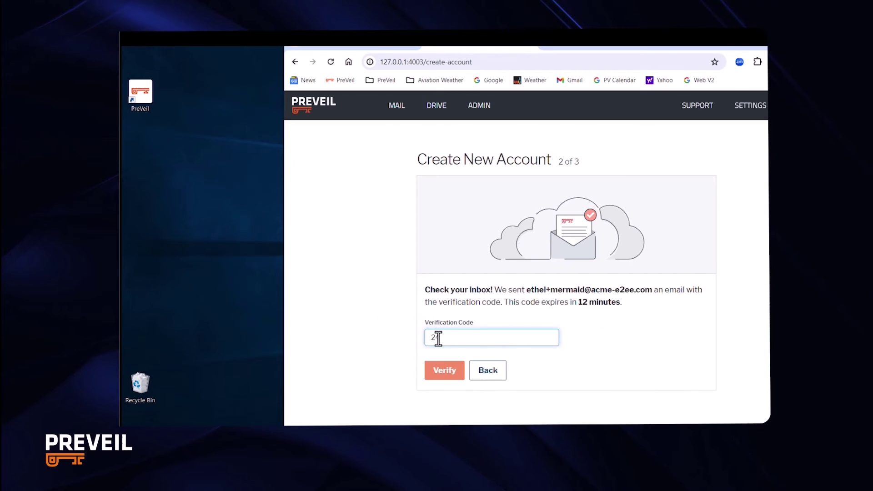
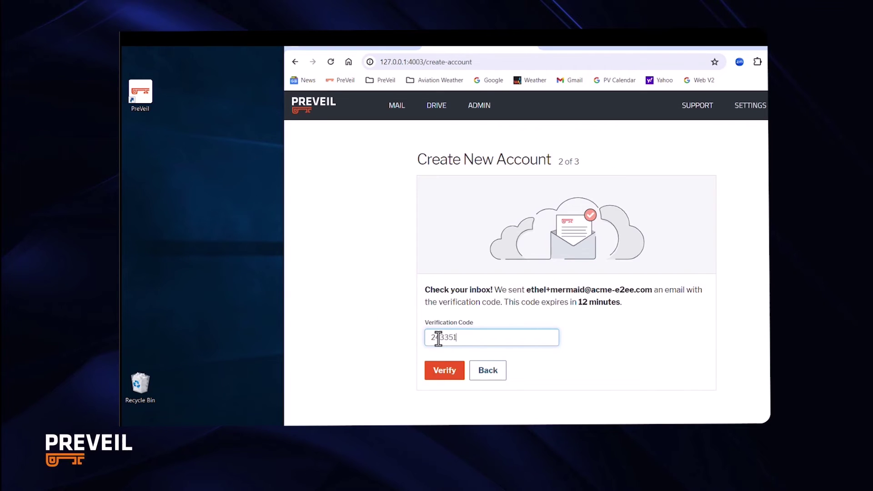
click(445, 368)
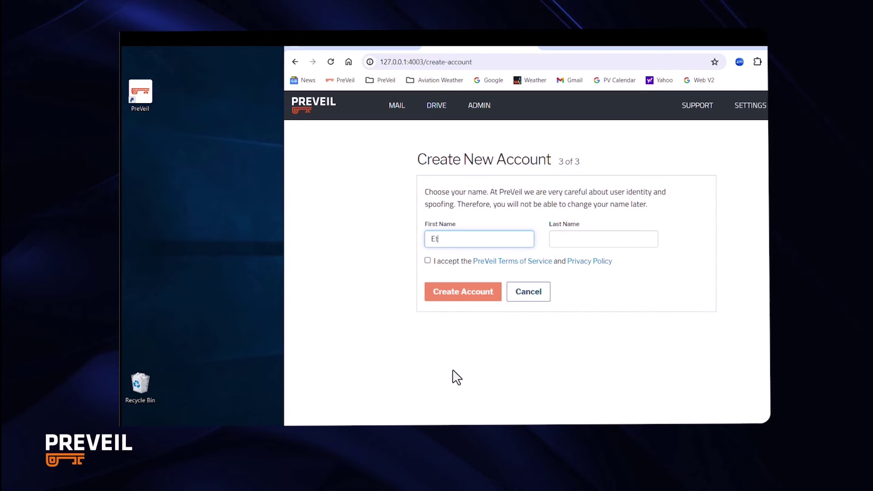
- Enter the user's first and last name, accept the terms of service, and create the account
key(Tab)
click(428, 261)
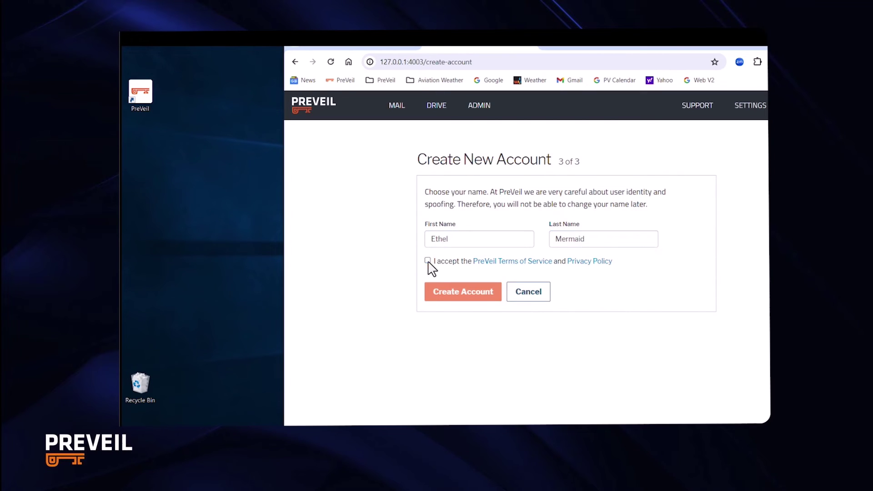
click(463, 295)
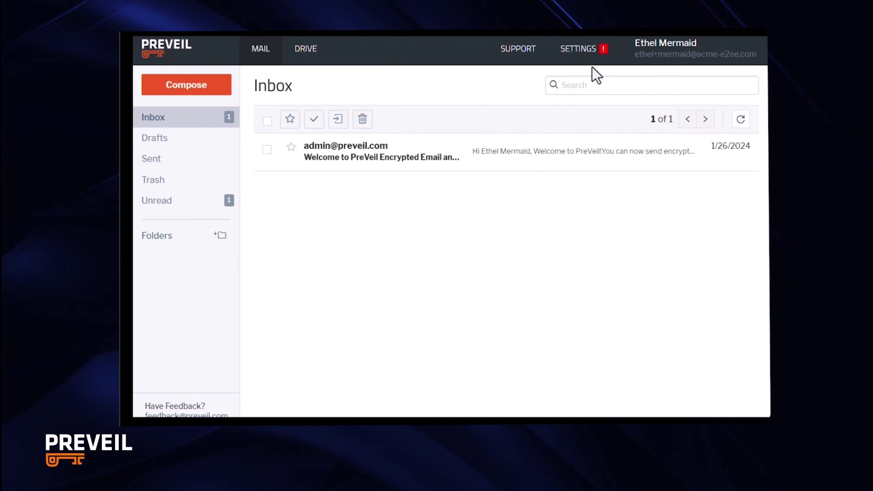
click(589, 50)
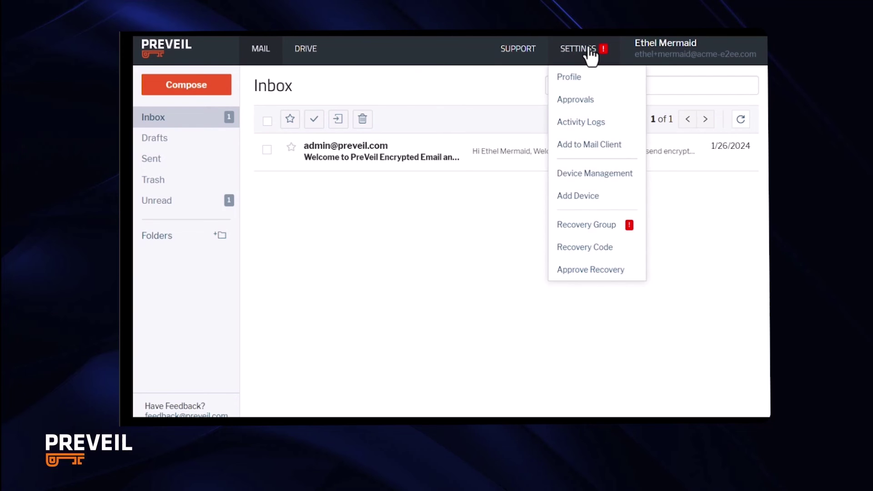
click(591, 145)
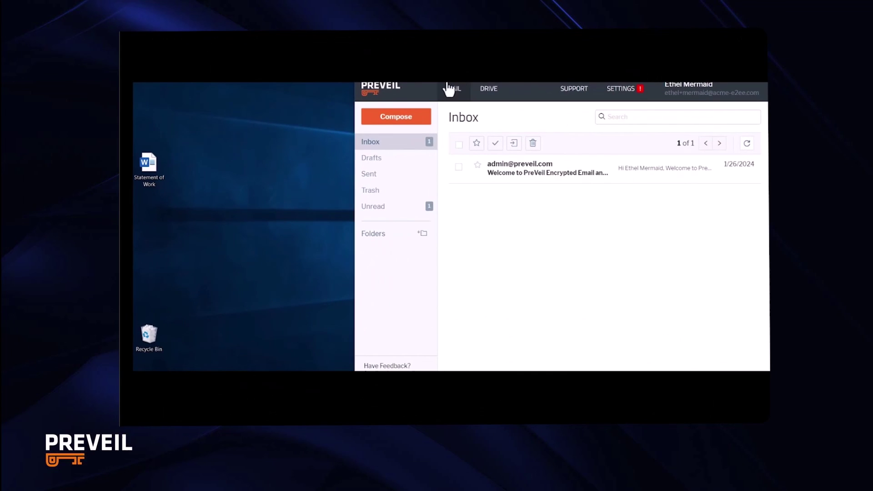
- Switch from the mail Inbox to the Drive to view the empty My PreVeil folder
click(489, 89)
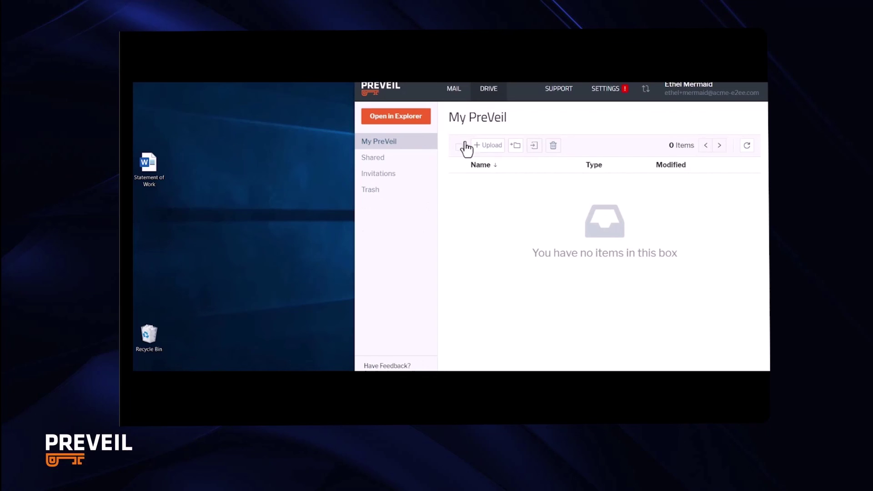
- Drop Statement of Work into the PreVeil folder in File Explorer and refresh until Statement of Work.docx appears
click(405, 121)
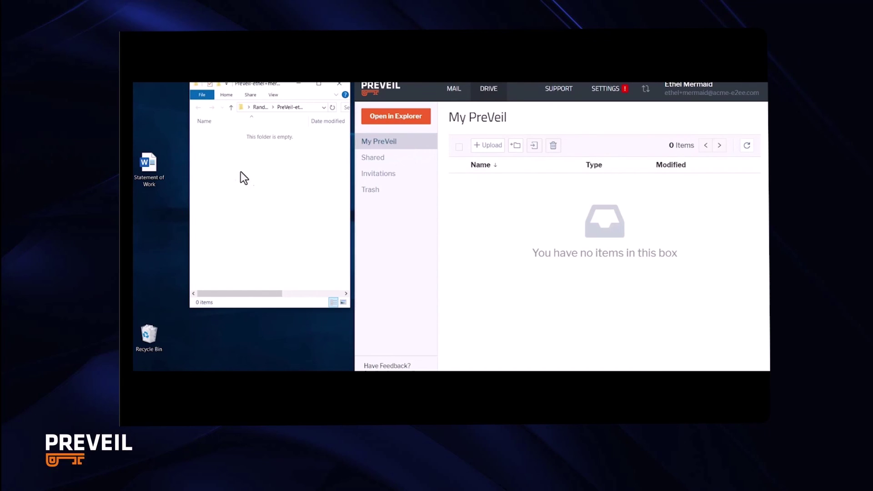
drag(149, 161, 241, 157)
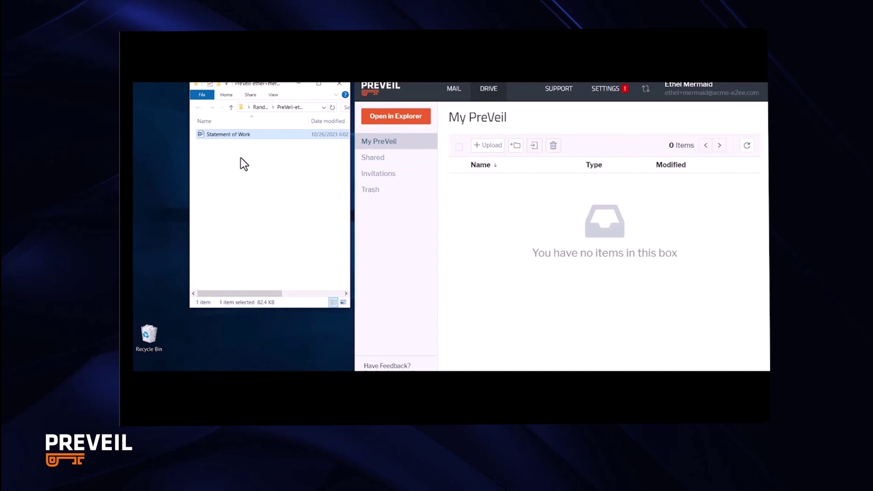
click(745, 146)
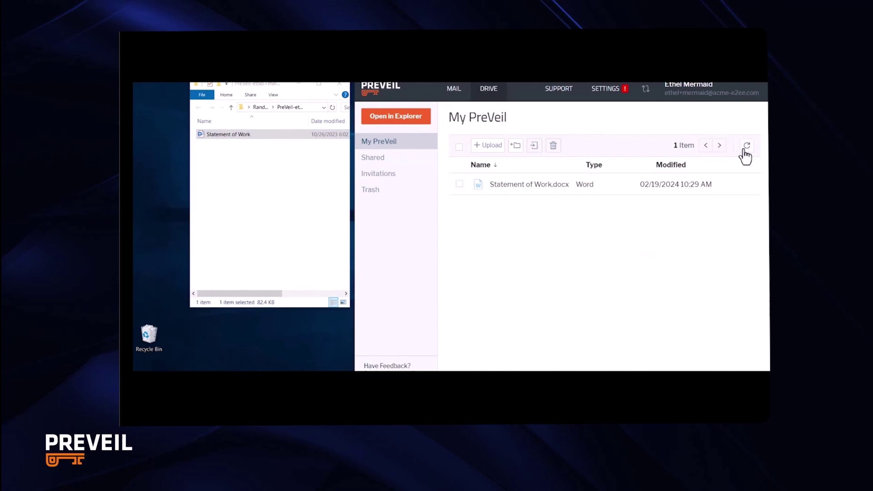